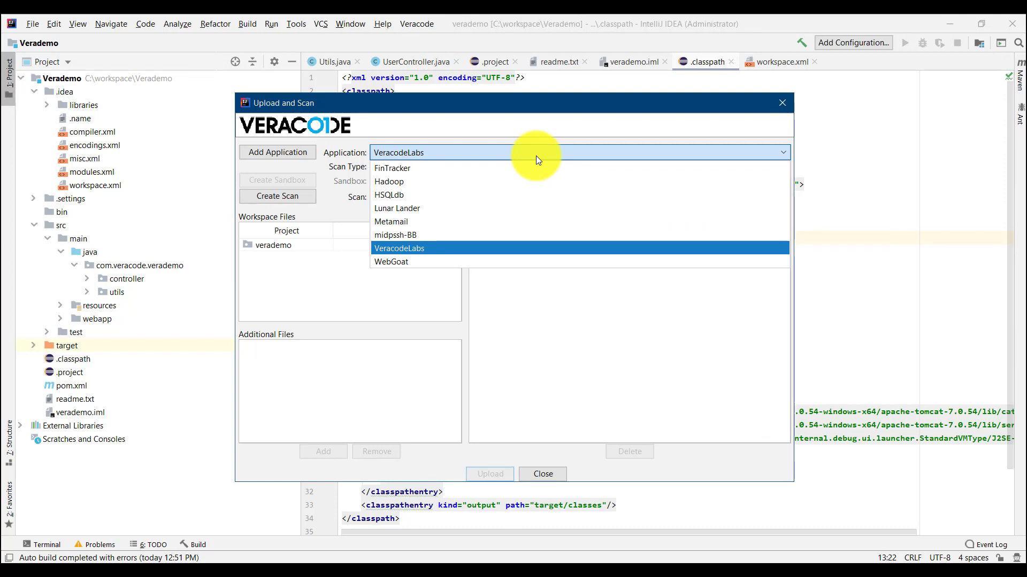
Step: Start a new Veracode application named VeraDemo with High business criticality
{"action": "left_click", "coordinate": [527, 247]}
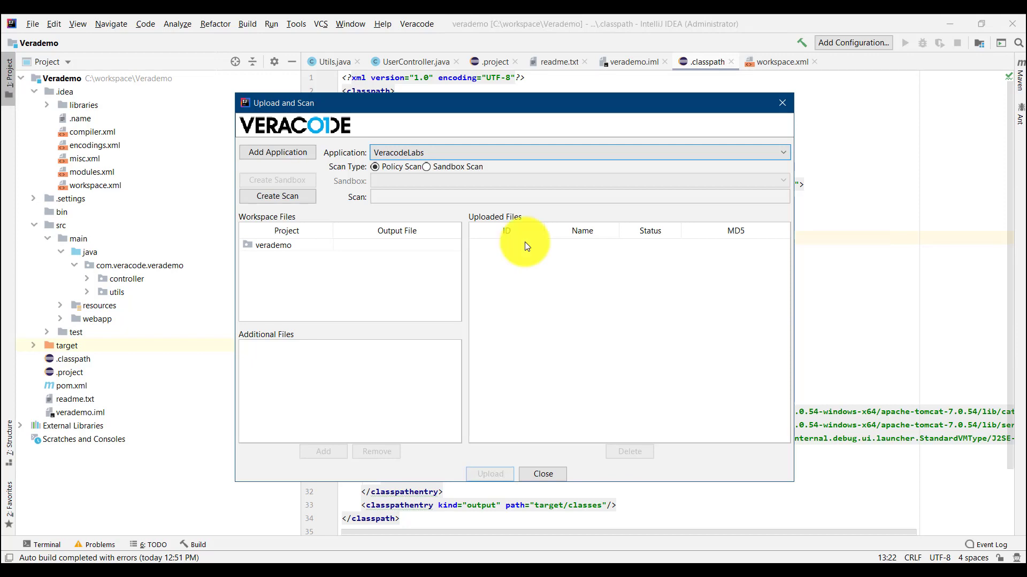
{"action": "left_click", "coordinate": [287, 157]}
{"action": "type", "text": "V"}
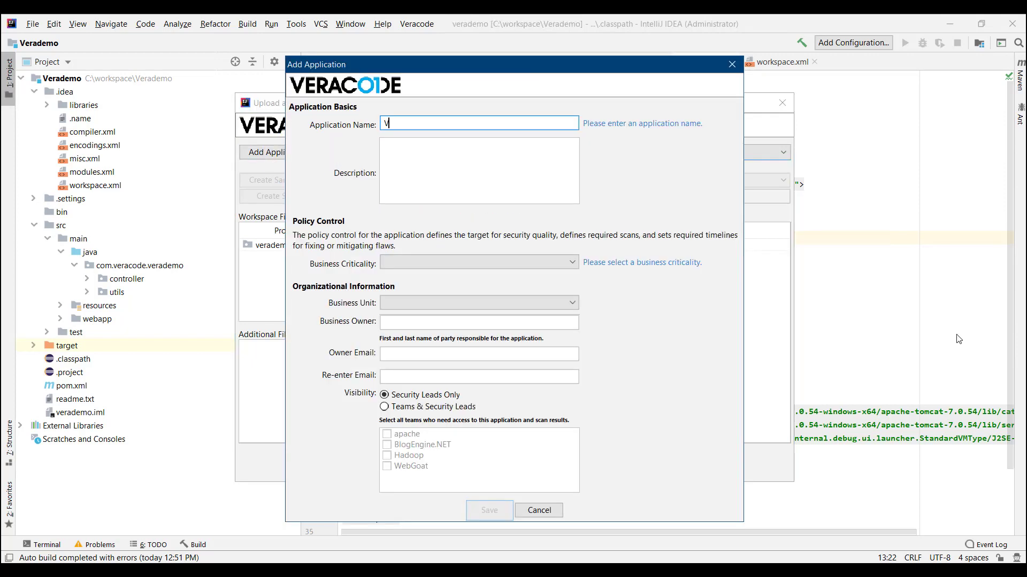
{"action": "type", "text": "eraDemo"}
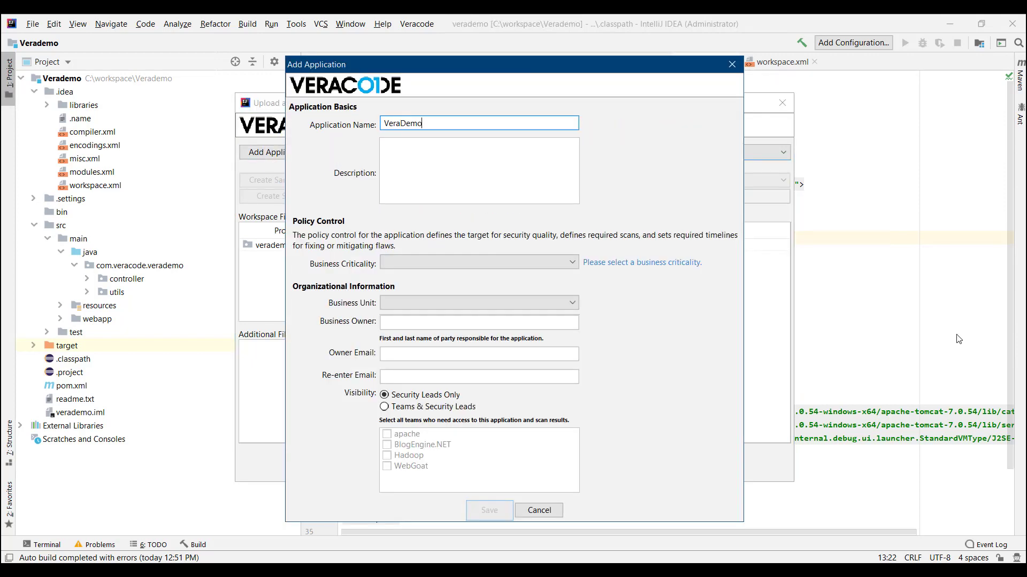
{"action": "left_click", "coordinate": [571, 263]}
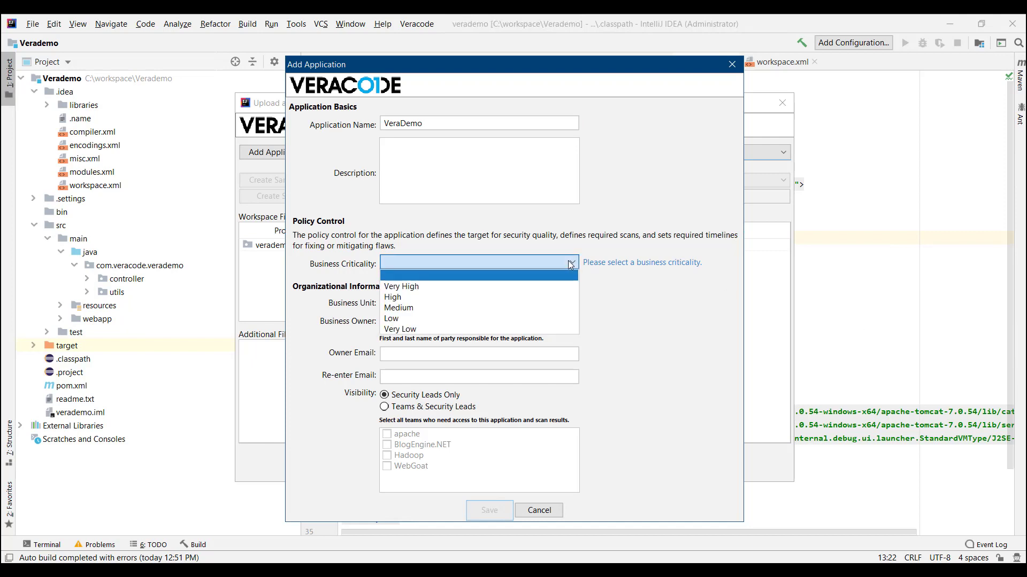
{"action": "left_click", "coordinate": [551, 298]}
Step: Enter the business owner's name and e-mail (entered twice), then save the application
{"action": "left_click", "coordinate": [554, 323]}
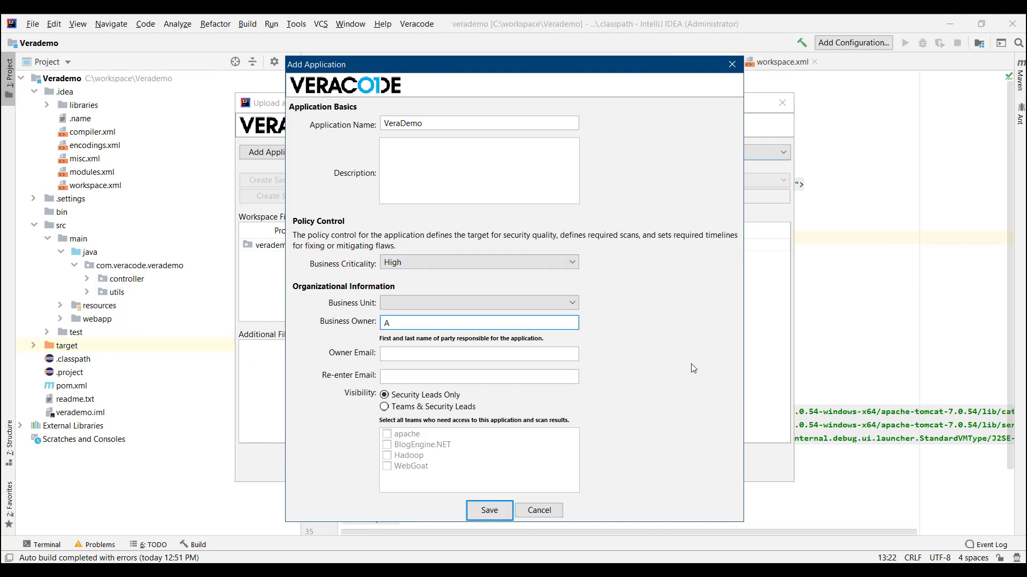
{"action": "key", "text": "Tab"}
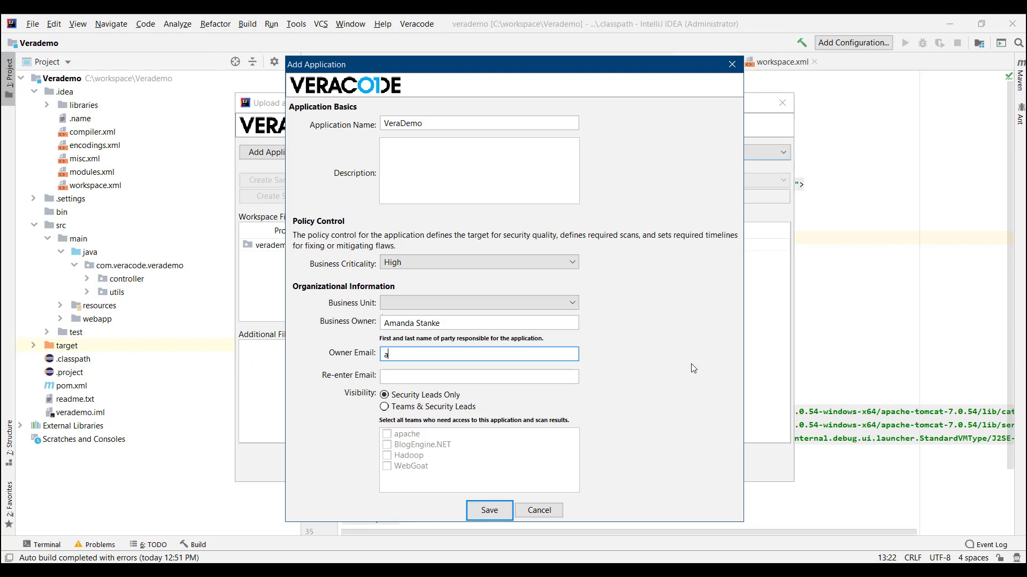
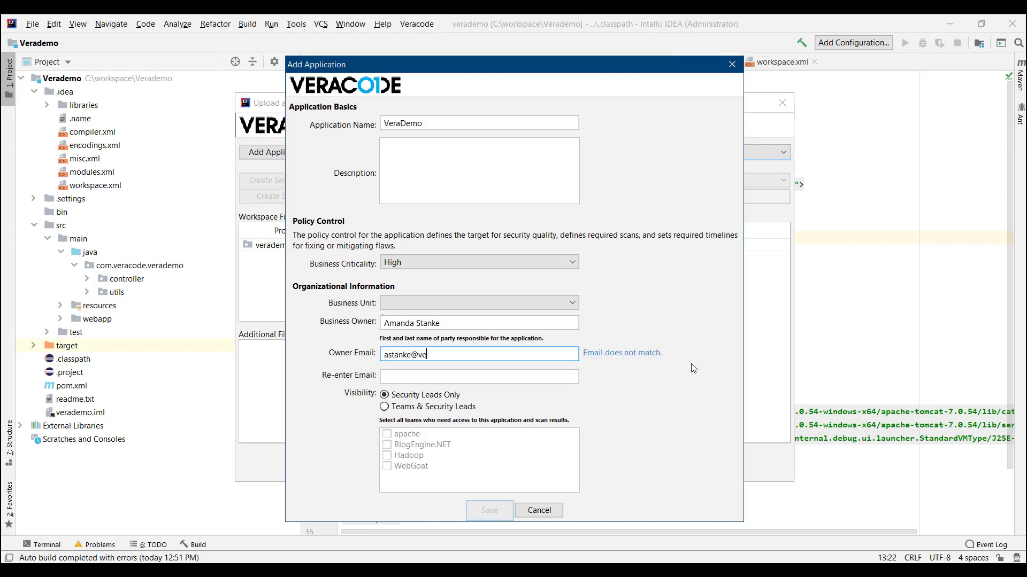
{"action": "key", "text": "Tab"}
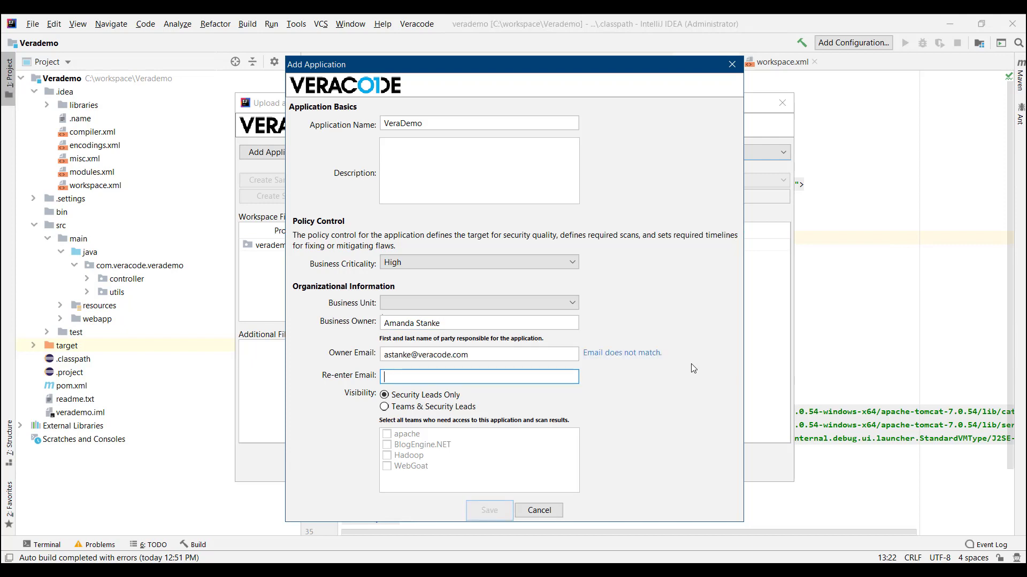
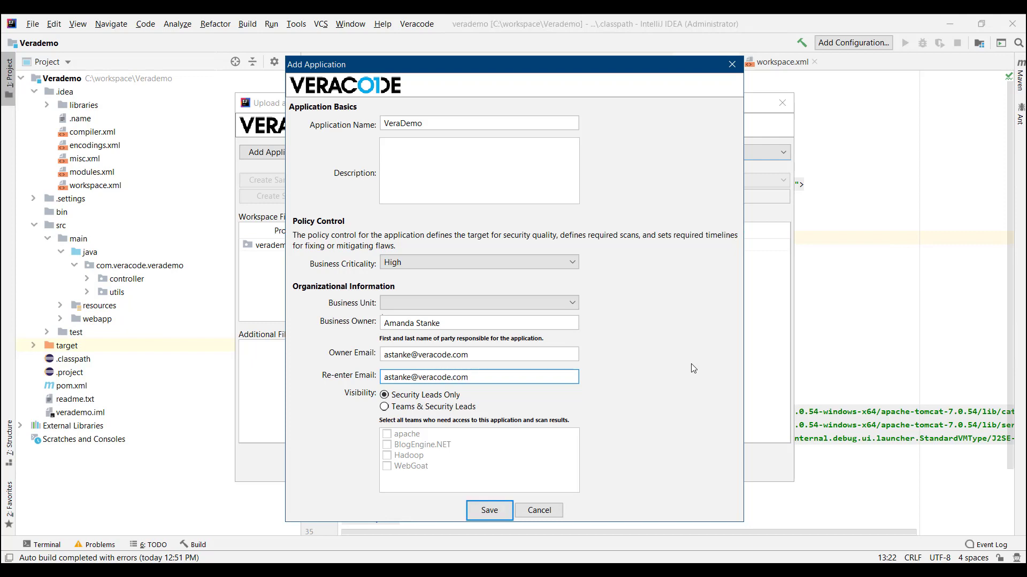
{"action": "left_click", "coordinate": [489, 513]}
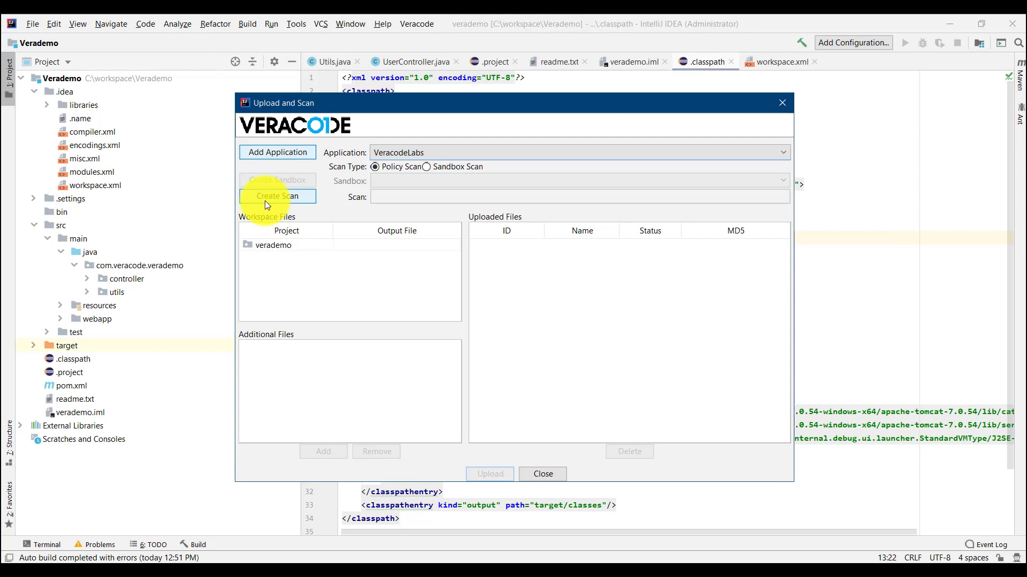
Step: Create a policy scan named Nov82019_0303PM for VeracodeLabs
{"action": "left_click", "coordinate": [265, 202]}
{"action": "type", "text": "No"}
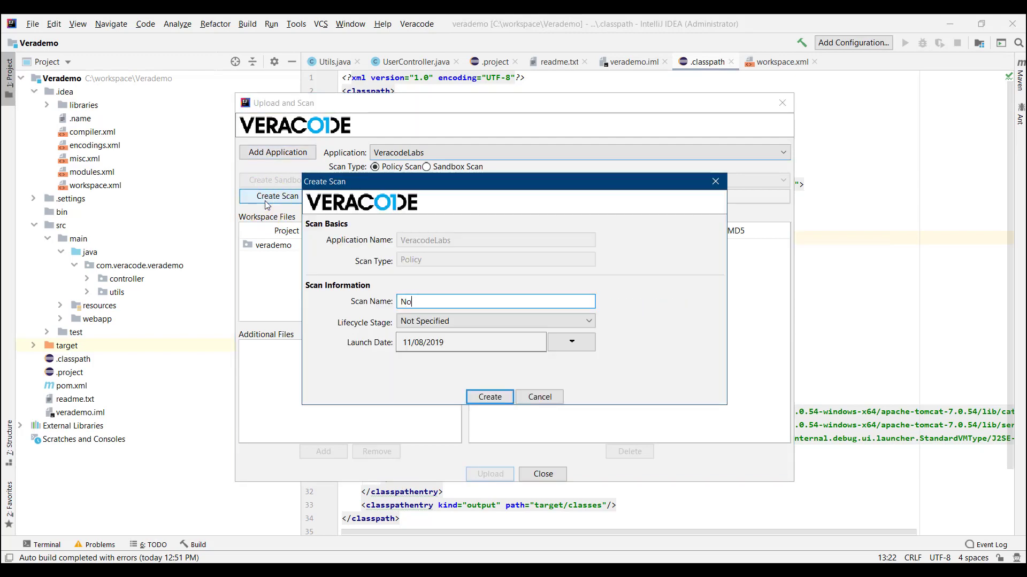
{"action": "type", "text": "v82019_0303PM"}
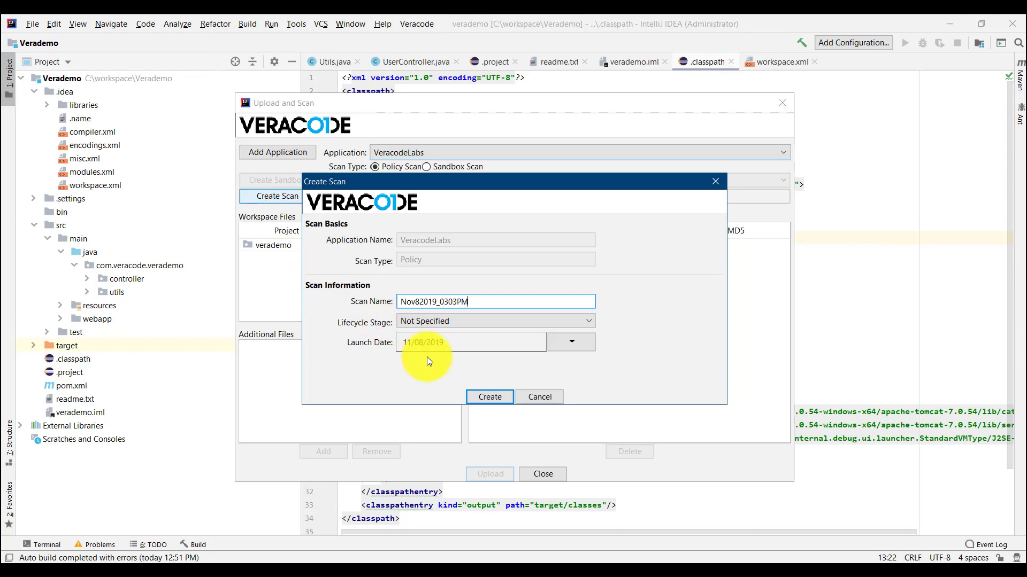
{"action": "left_click", "coordinate": [473, 399]}
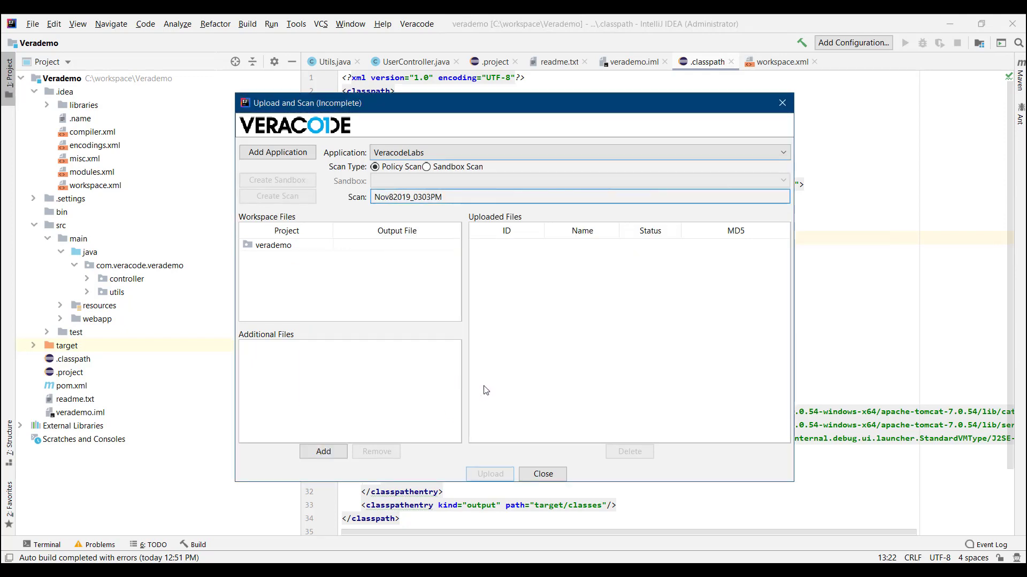
Step: Choose target/verademo.war as the verademo project's output file
{"action": "double_click", "coordinate": [454, 245]}
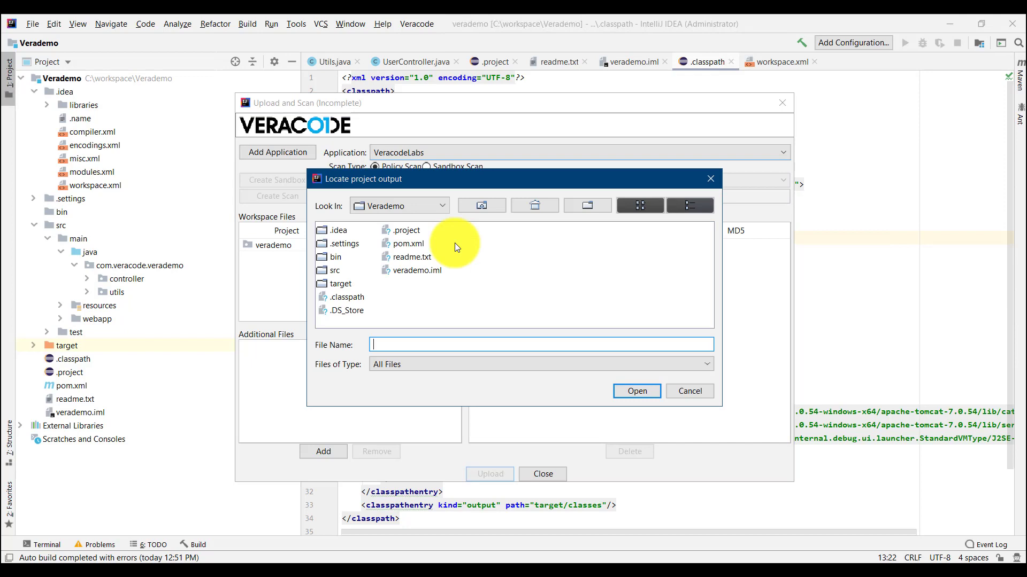
{"action": "double_click", "coordinate": [339, 283]}
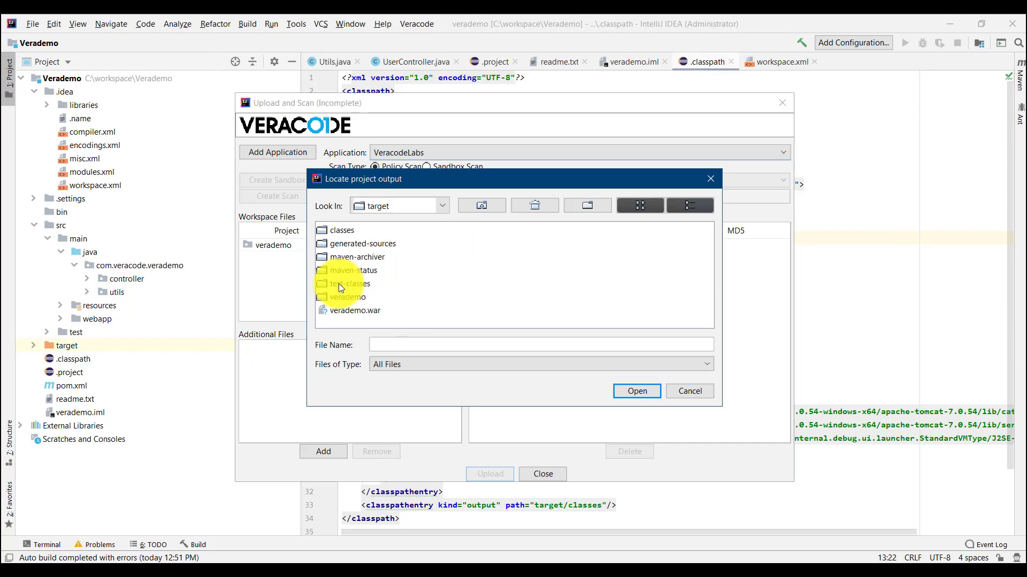
{"action": "left_click", "coordinate": [342, 310]}
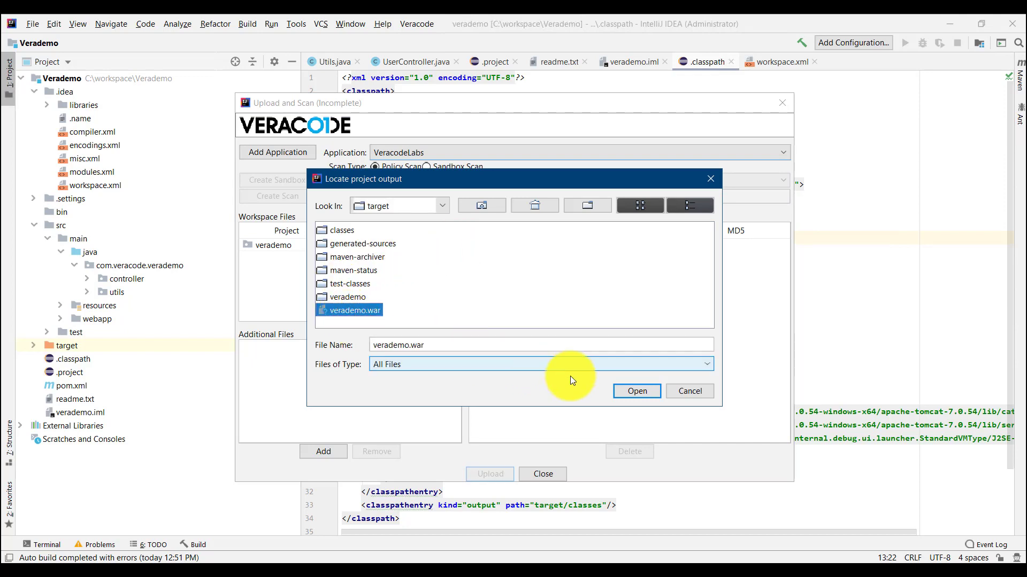
{"action": "left_click", "coordinate": [634, 396]}
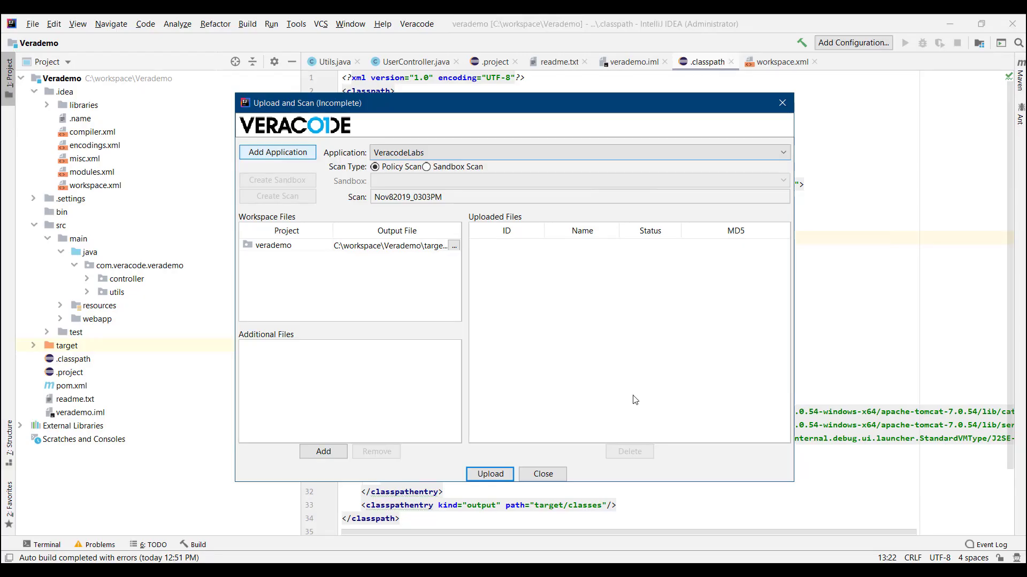
Step: Upload verademo.war, keeping the new filename unchanged, and confirm past the filename warning
{"action": "left_click", "coordinate": [491, 475]}
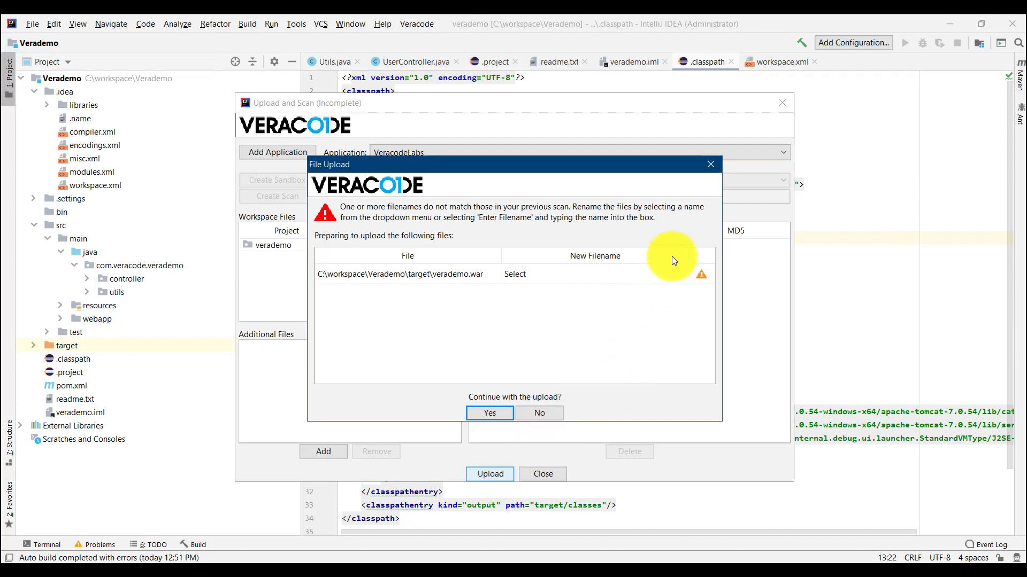
{"action": "left_click", "coordinate": [679, 274]}
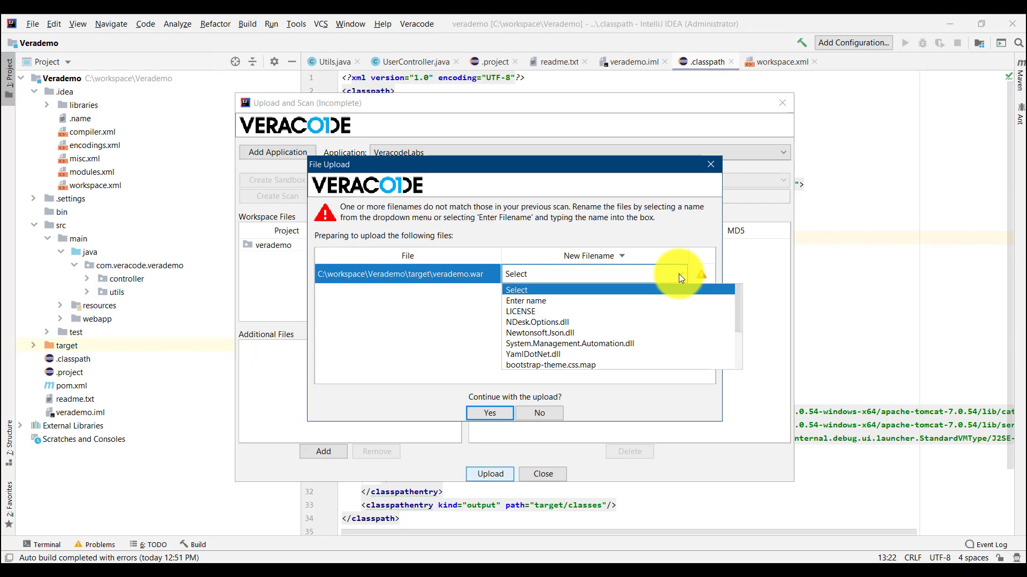
{"action": "left_click", "coordinate": [679, 274]}
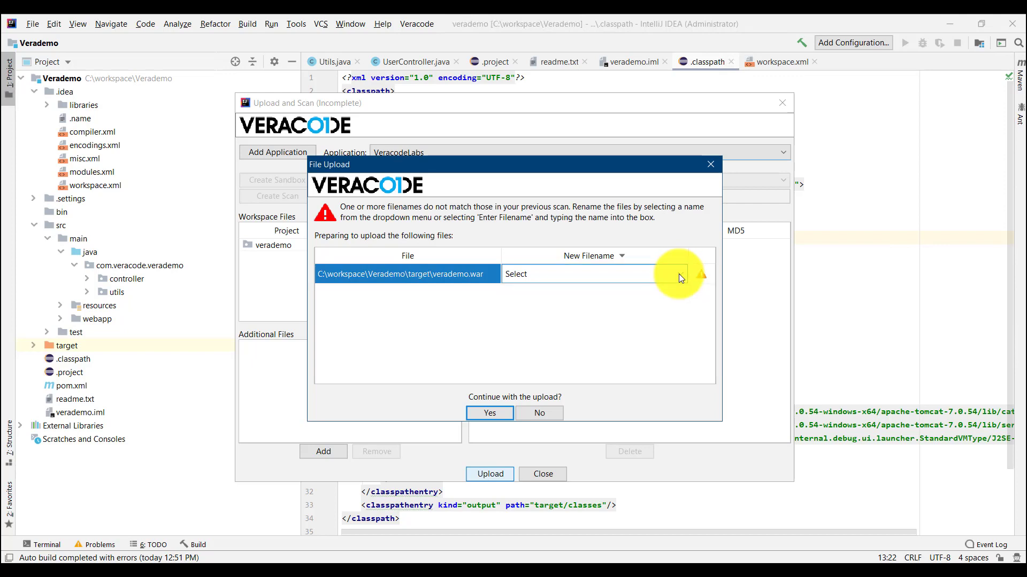
{"action": "left_click", "coordinate": [491, 415]}
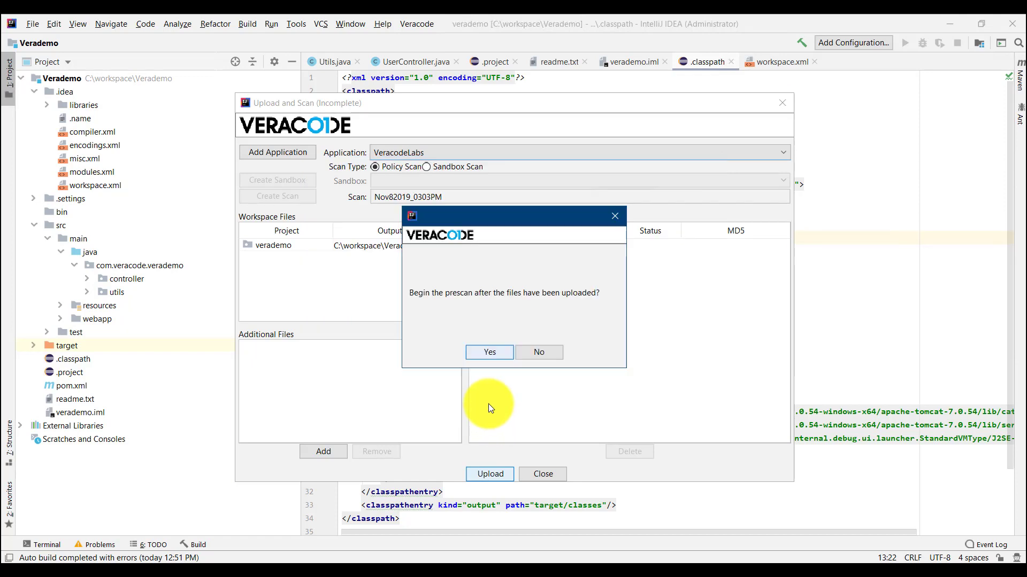
Step: Agree to start the prescan and the full scan afterwards, then acknowledge both notices
{"action": "left_click", "coordinate": [486, 357]}
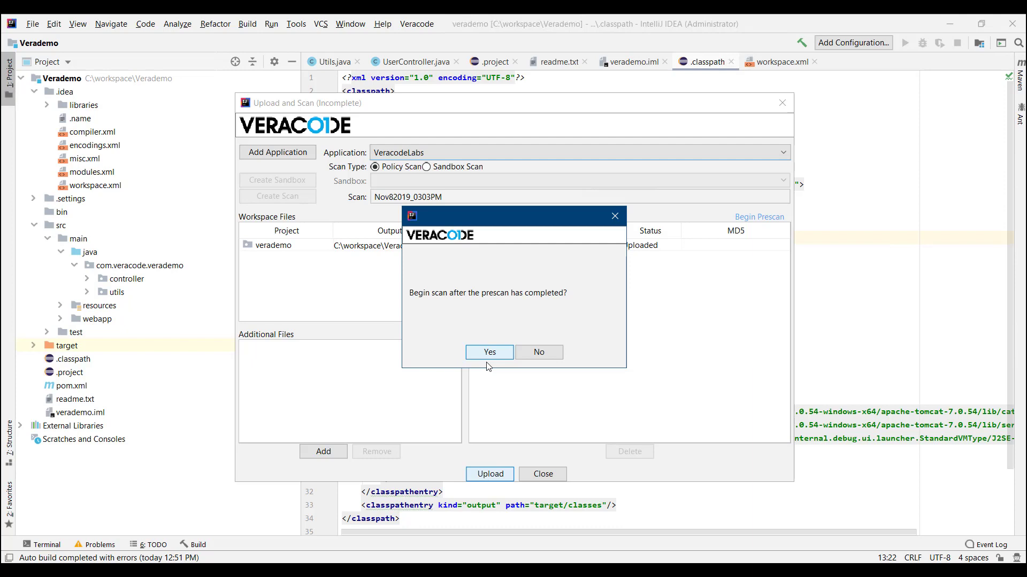
{"action": "left_click", "coordinate": [488, 366]}
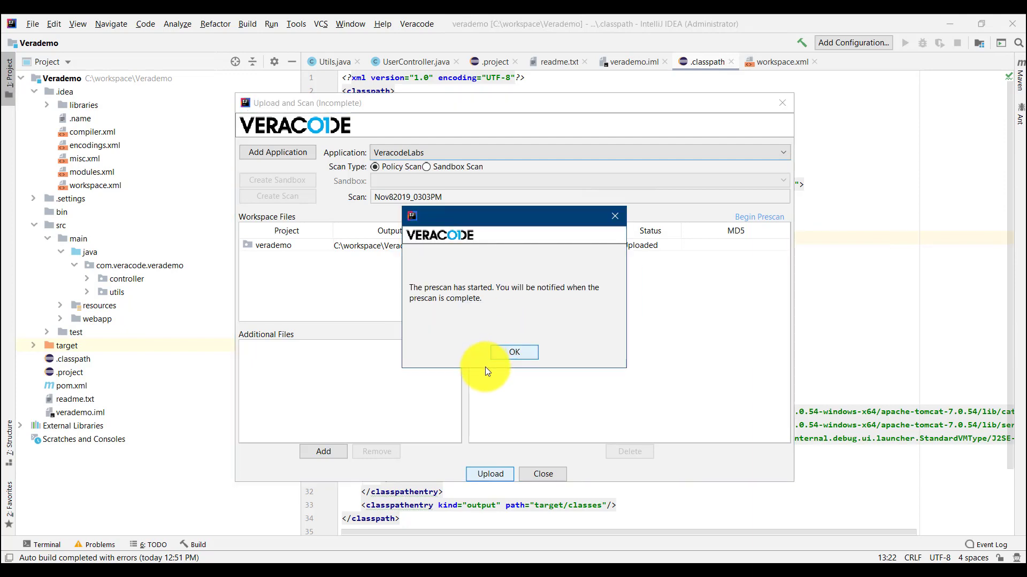
{"action": "left_click", "coordinate": [495, 358]}
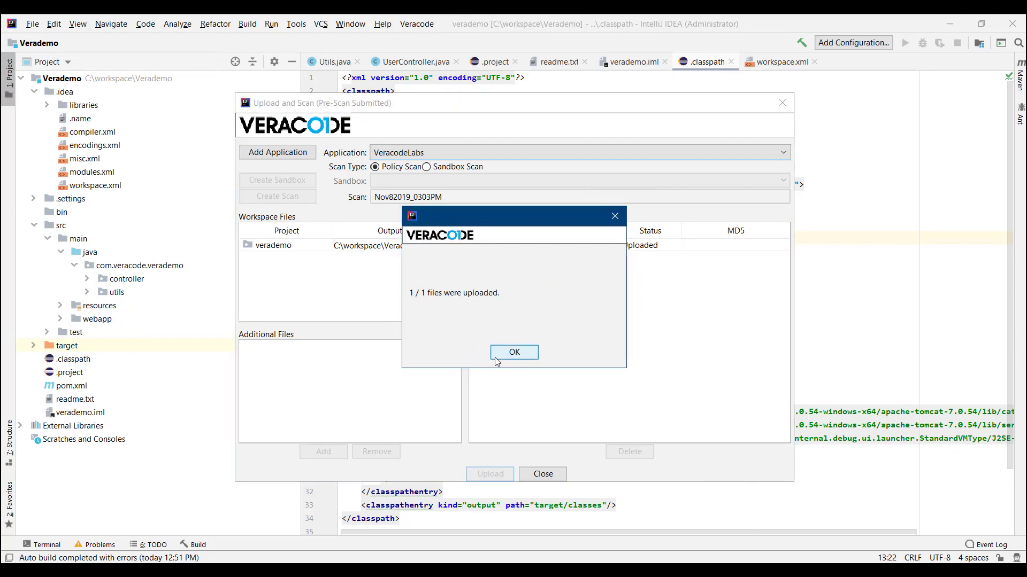
{"action": "left_click", "coordinate": [495, 357]}
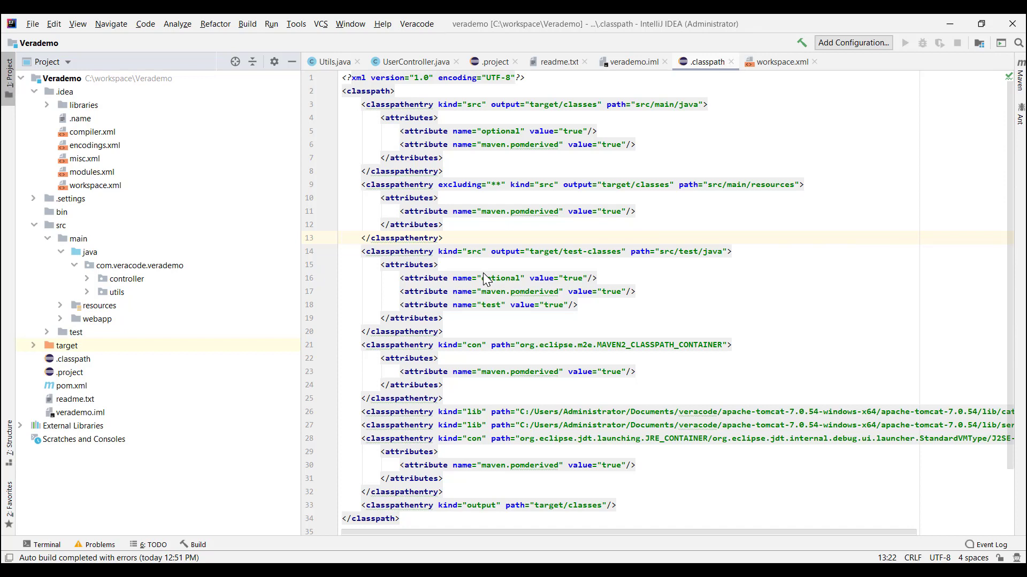
Step: Reopen Veracode Upload and Scan and select the Sandbox Scan option
{"action": "left_click", "coordinate": [419, 26]}
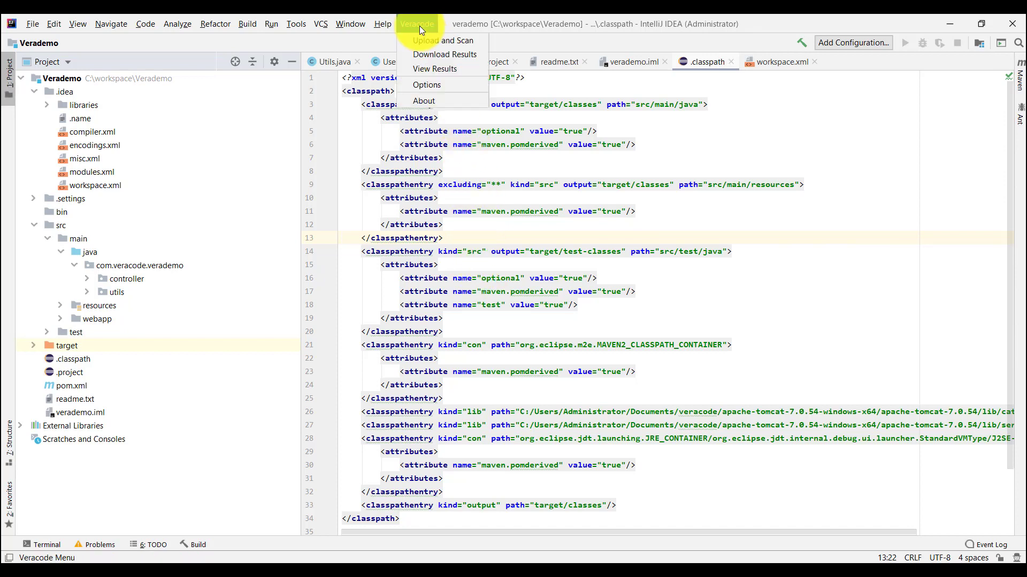
{"action": "left_click", "coordinate": [427, 42]}
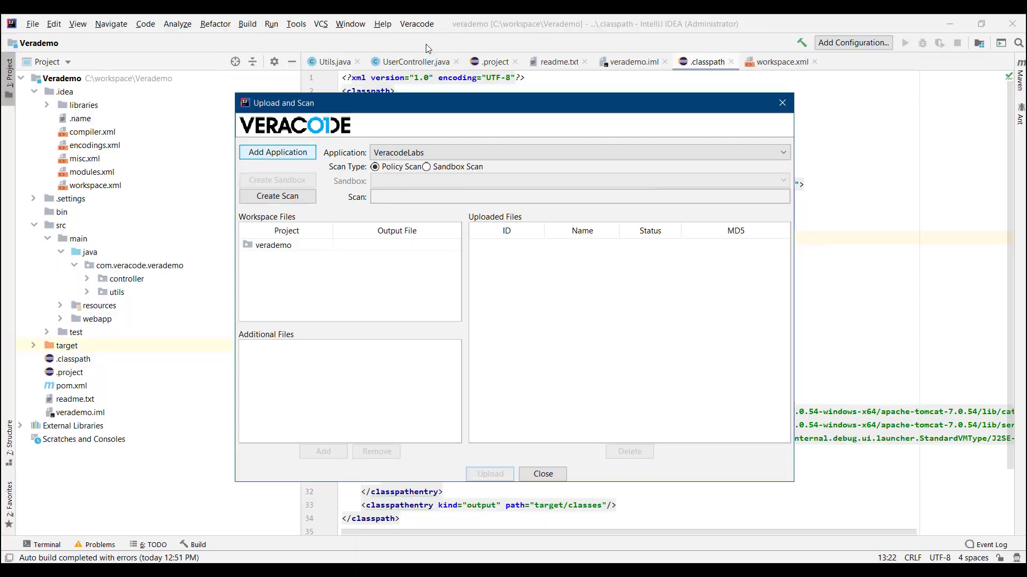
{"action": "left_click", "coordinate": [425, 166]}
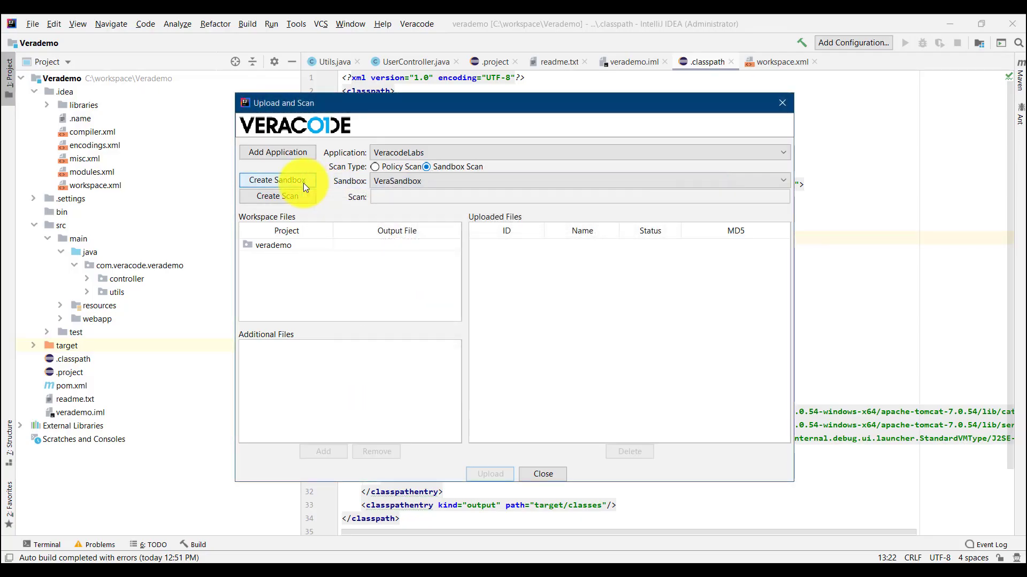
Step: Create a sandbox scan named Nov82019Sandbox_0443PM under VeraSandbox
{"action": "left_click", "coordinate": [278, 180]}
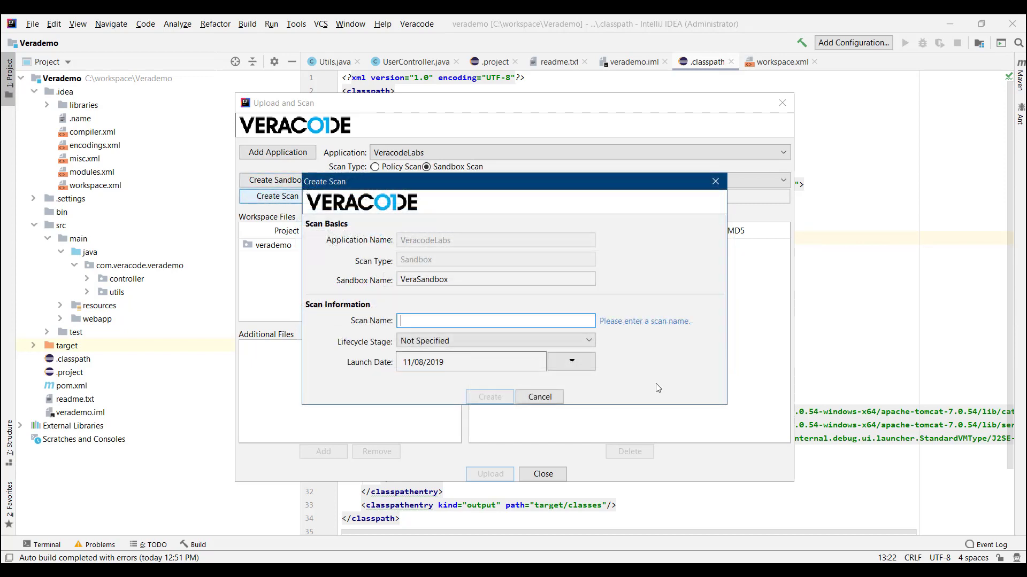
{"action": "type", "text": "Nov"}
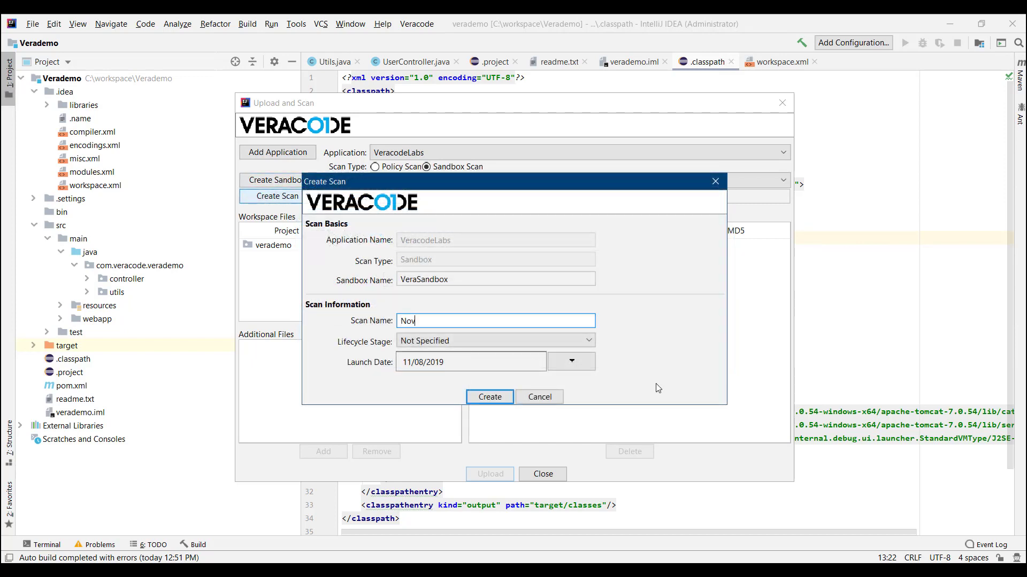
{"action": "type", "text": "82019Sandbox_0443PM"}
{"action": "left_click", "coordinate": [486, 400]}
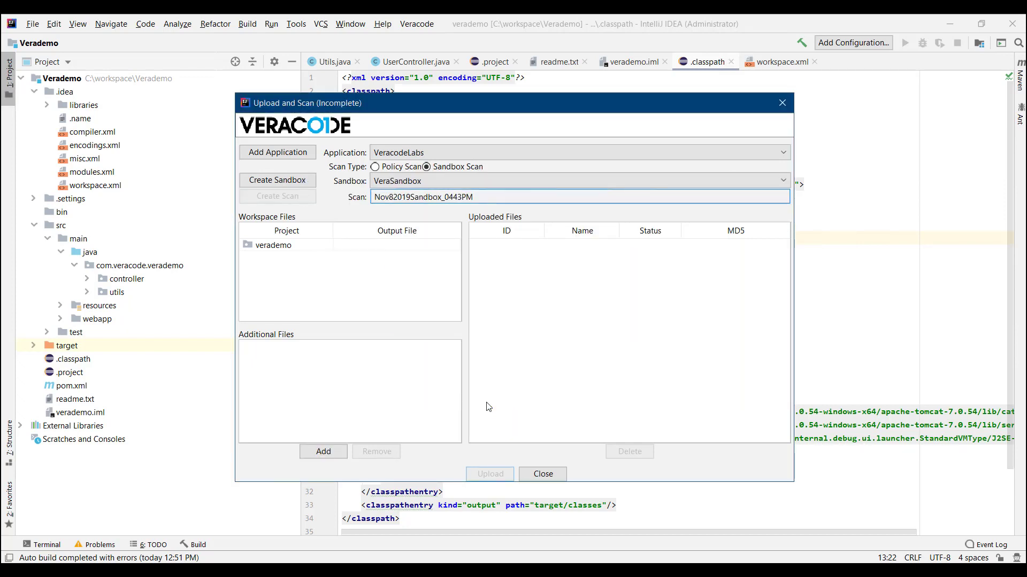
Step: Choose target/verademo.war as the verademo output file for the sandbox scan
{"action": "left_click", "coordinate": [455, 248]}
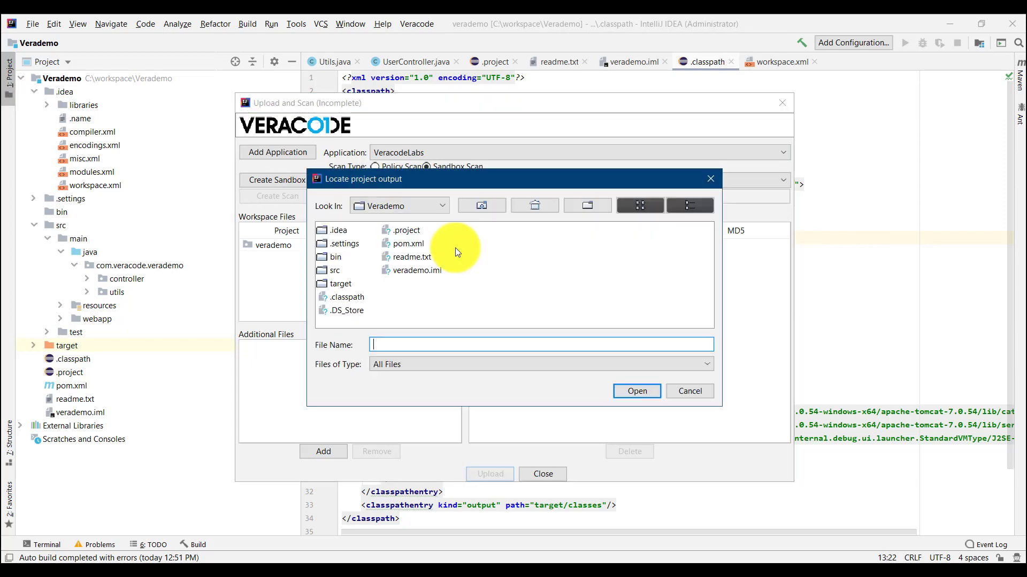
{"action": "double_click", "coordinate": [342, 283]}
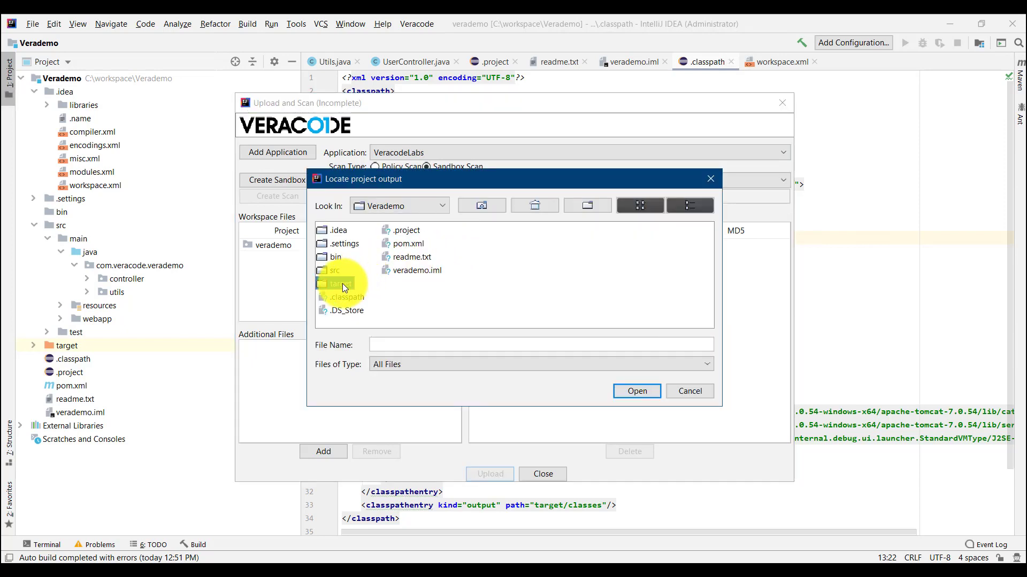
{"action": "left_click", "coordinate": [344, 312]}
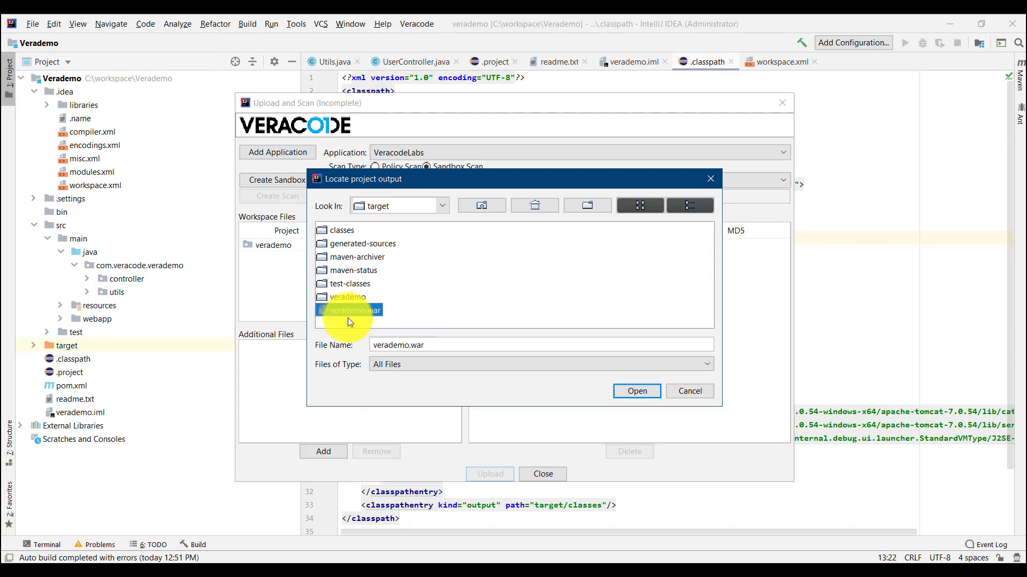
{"action": "left_click", "coordinate": [637, 392]}
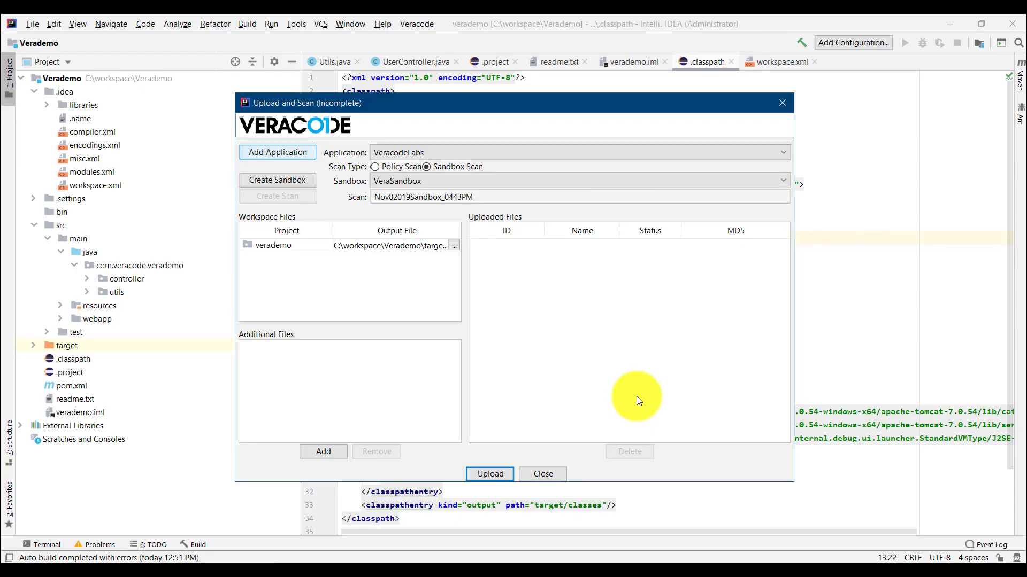
Step: Upload verademo.war to the sandbox, starting the prescan with the full scan to follow
{"action": "left_click", "coordinate": [490, 474]}
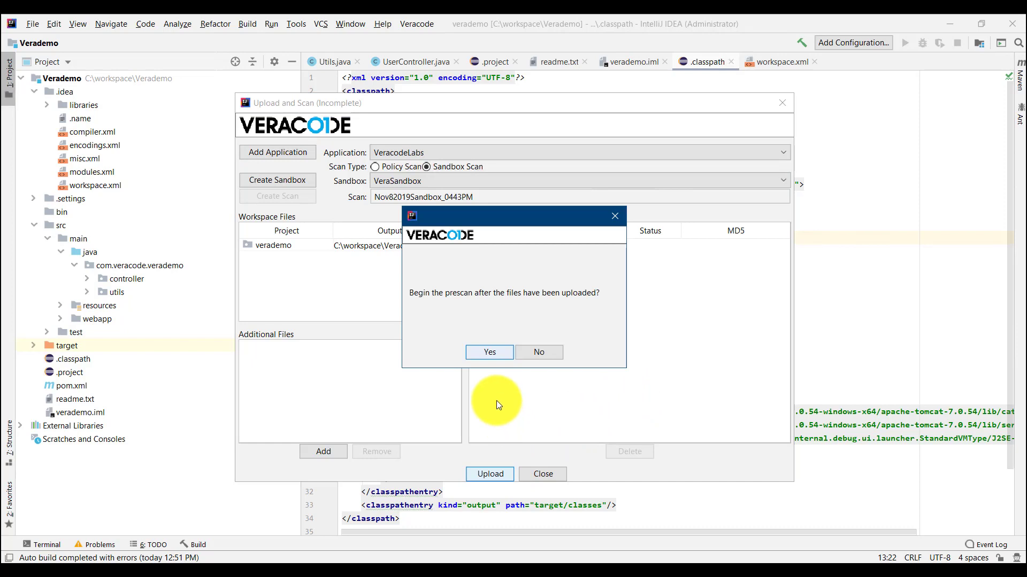
{"action": "left_click", "coordinate": [489, 354]}
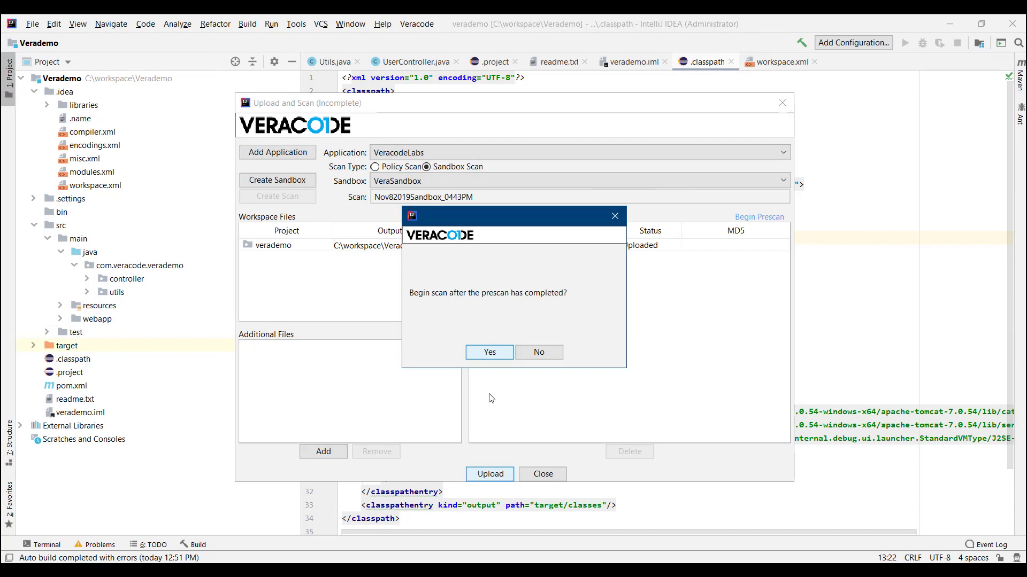
{"action": "left_click", "coordinate": [487, 358]}
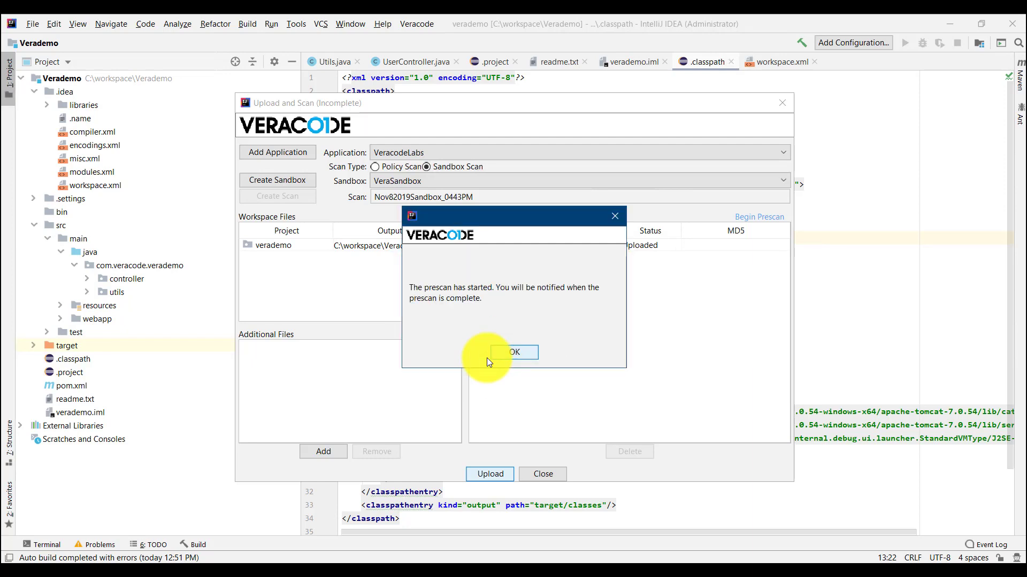
{"action": "left_click", "coordinate": [512, 355]}
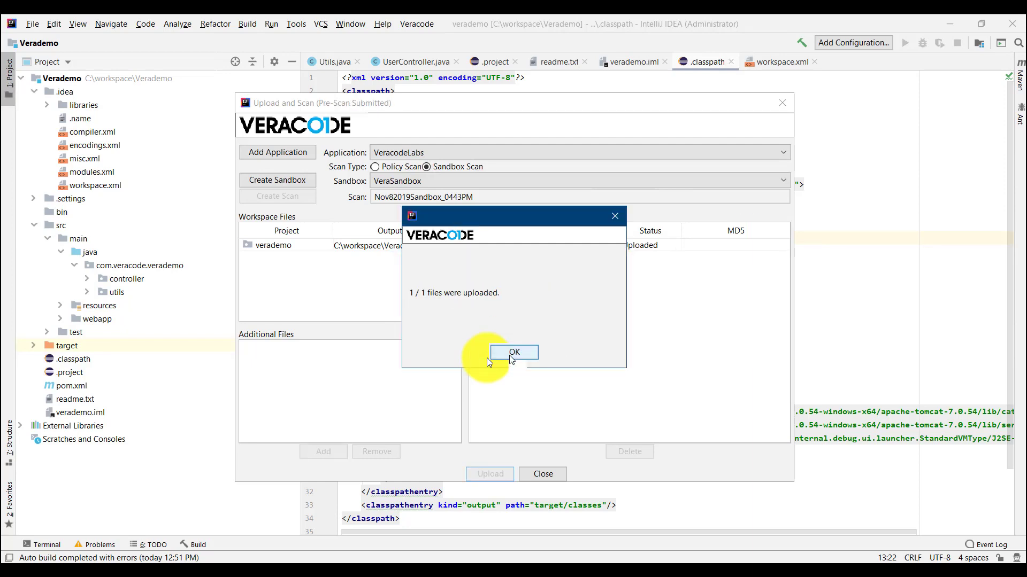
{"action": "left_click", "coordinate": [511, 354]}
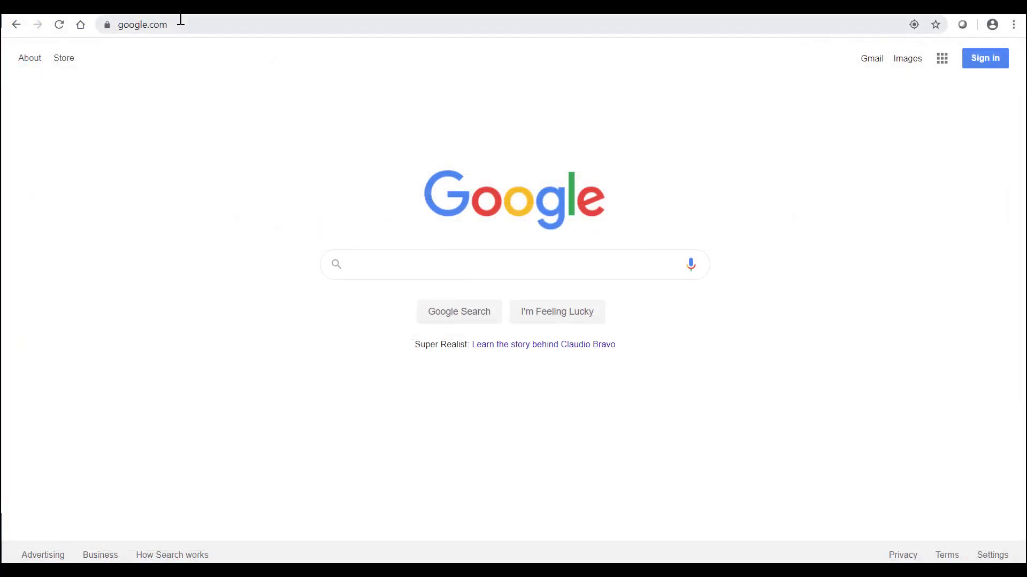
Step: Search help.veracode.com for 'veracode intellij plugin' and open the Veracode IntelliJ Plugin page
{"action": "left_click", "coordinate": [181, 19]}
{"action": "type", "text": "help"}
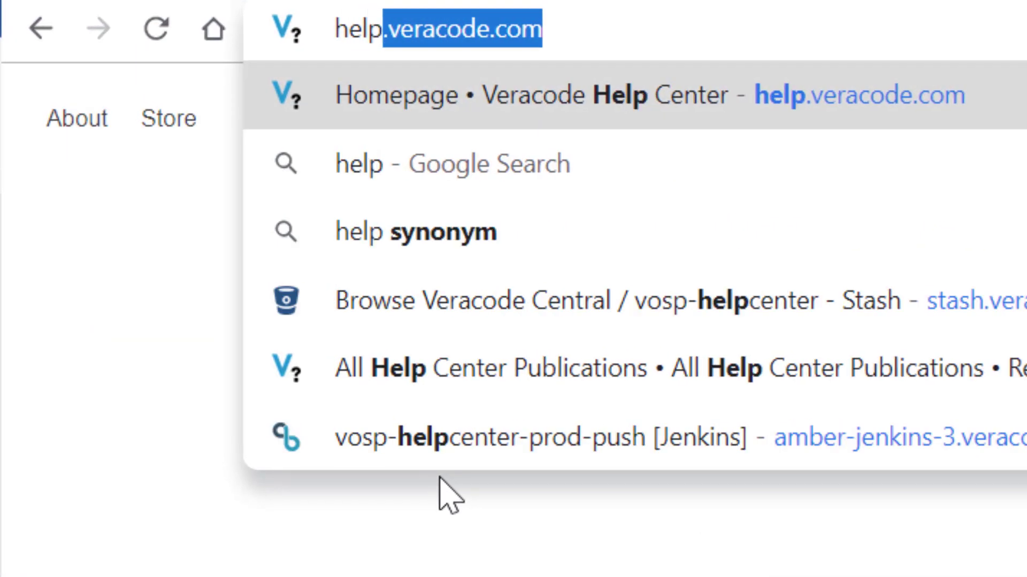
{"action": "type", "text": ".veracode.com"}
{"action": "key", "text": "Return"}
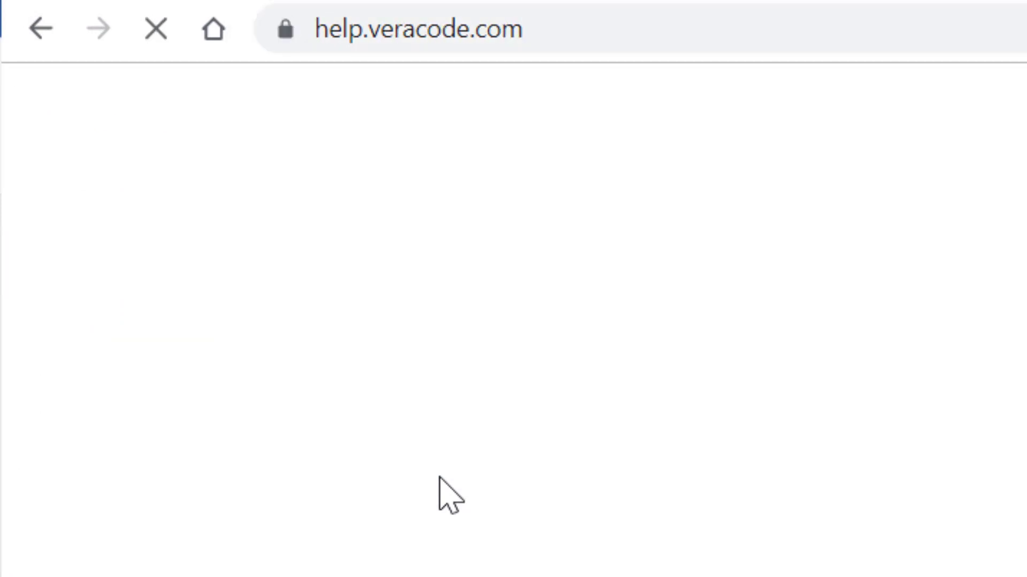
{"action": "type", "text": "veracod"}
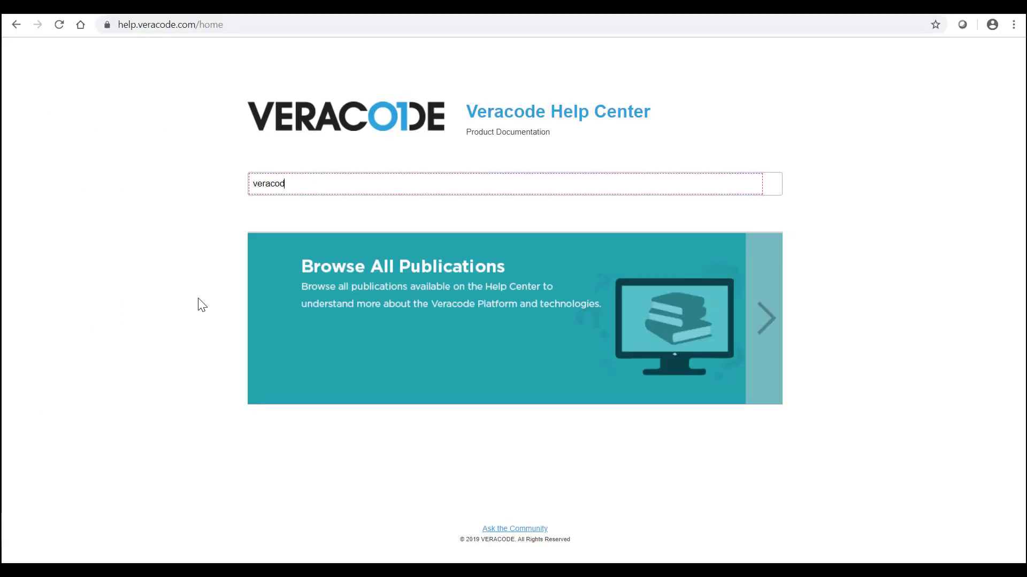
{"action": "type", "text": "e intellij plugin"}
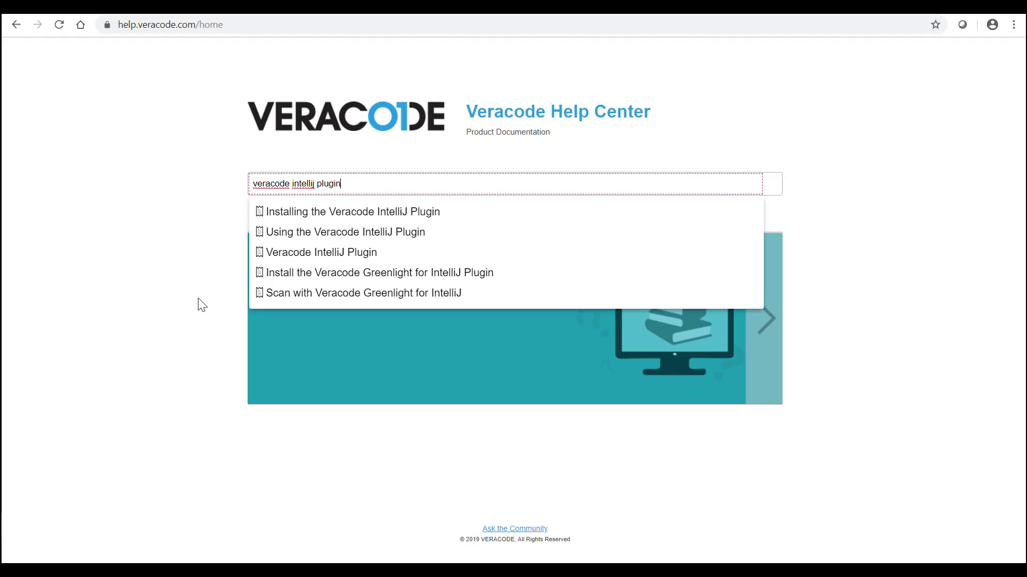
{"action": "key", "text": "Return"}
{"action": "left_click", "coordinate": [325, 170]}
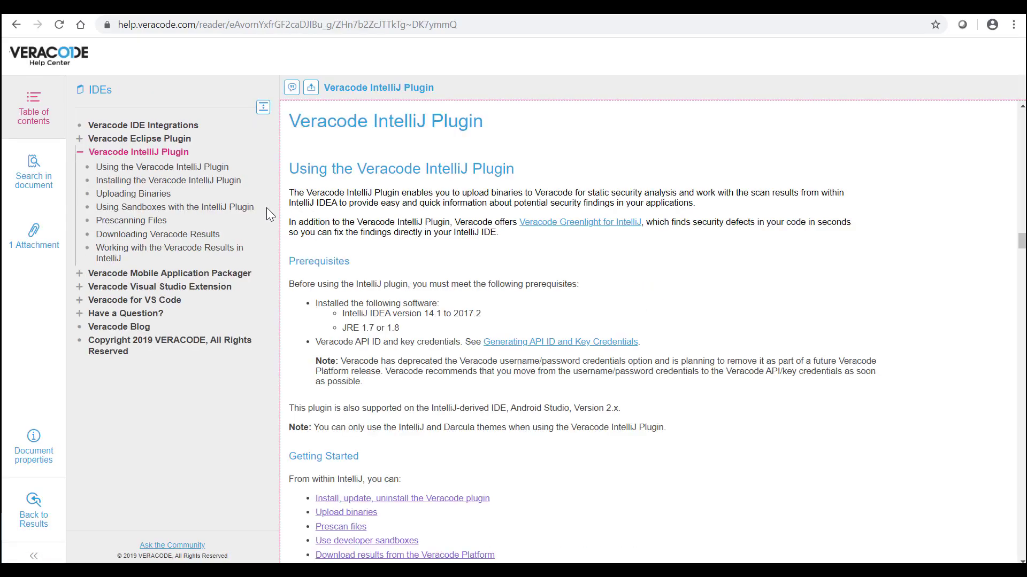